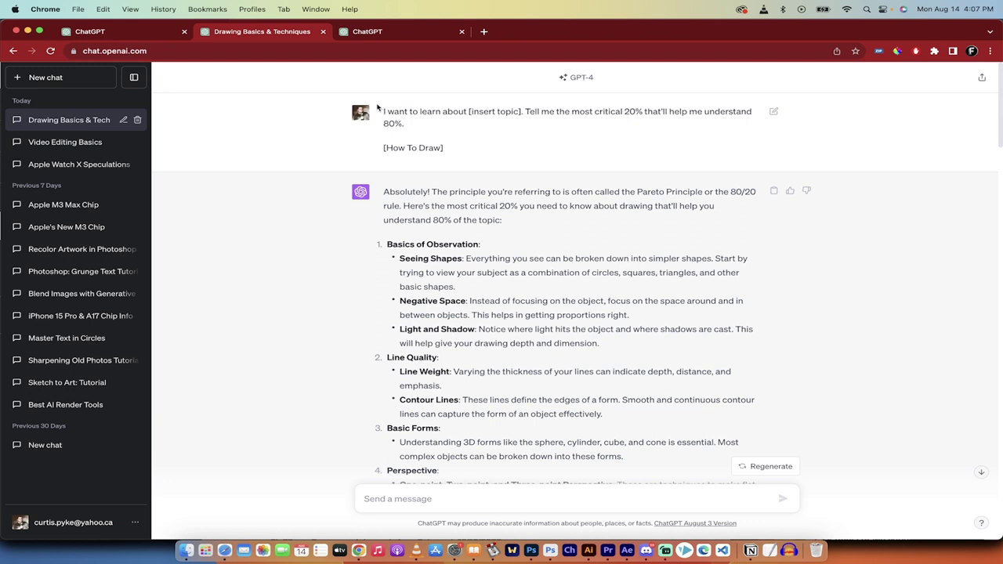
# Copy the 80/20 learning prompt from the Drawing Basics chat and paste it into the new chat.
pyautogui.click(392, 38)
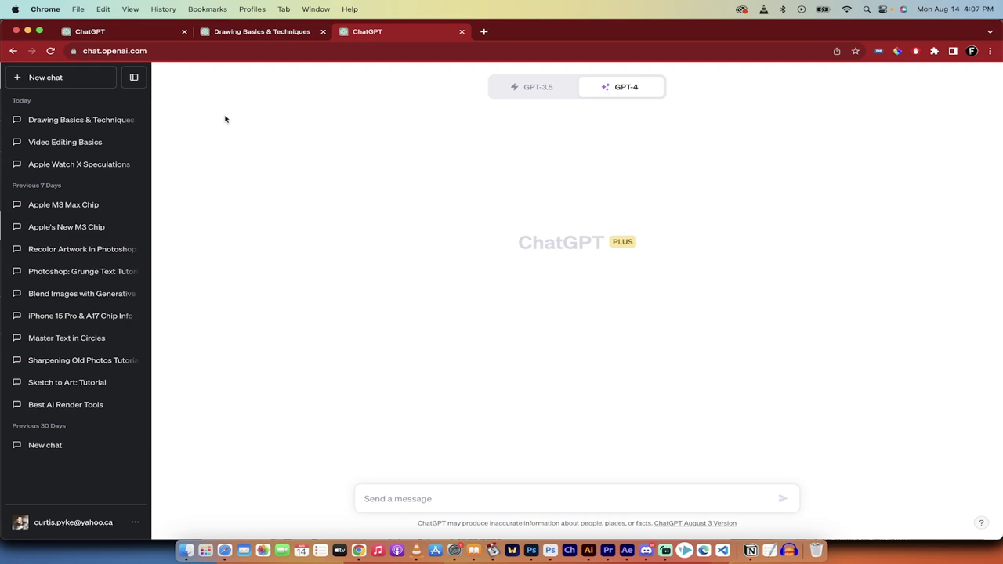
pyautogui.click(268, 30)
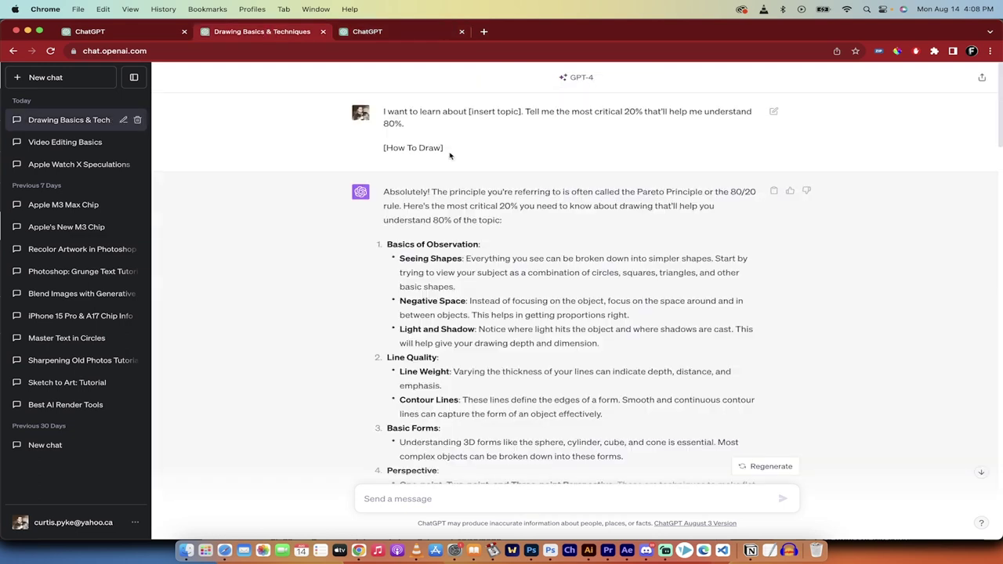
pyautogui.moveTo(384, 112); pyautogui.dragTo(752, 112)
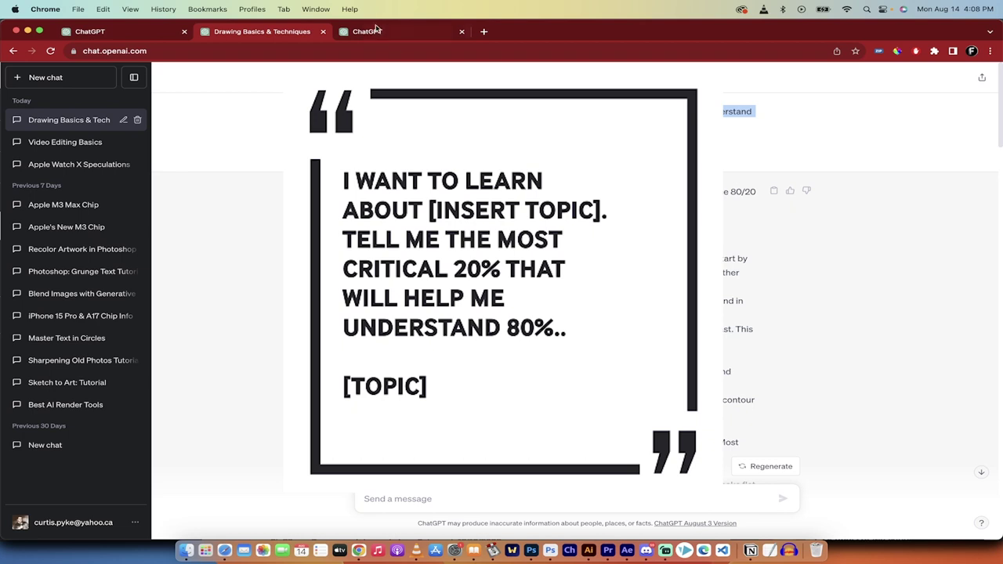
pyautogui.click(377, 30)
pyautogui.click(397, 499)
pyautogui.press('super+v')
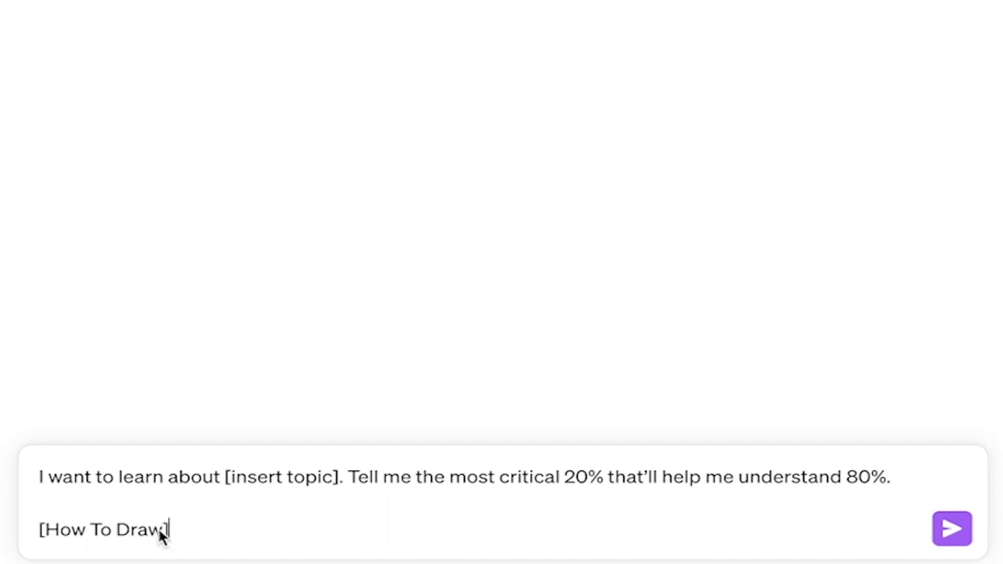
# Replace the topic 'How To Draw' with 'photoshop' and send the 80/20 prompt.
pyautogui.moveTo(162, 537); pyautogui.dragTo(47, 541)
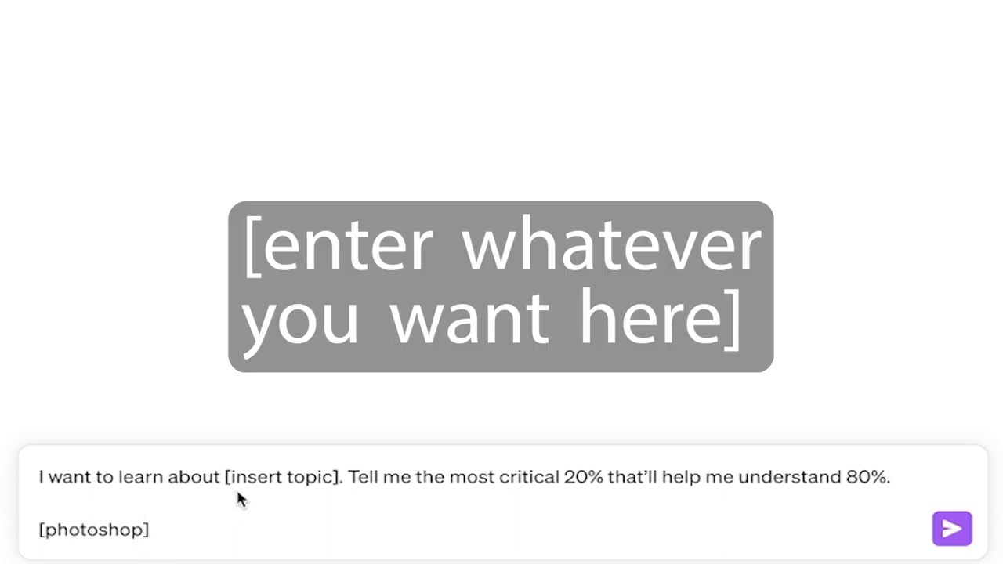
pyautogui.click(156, 533)
pyautogui.press('Return')
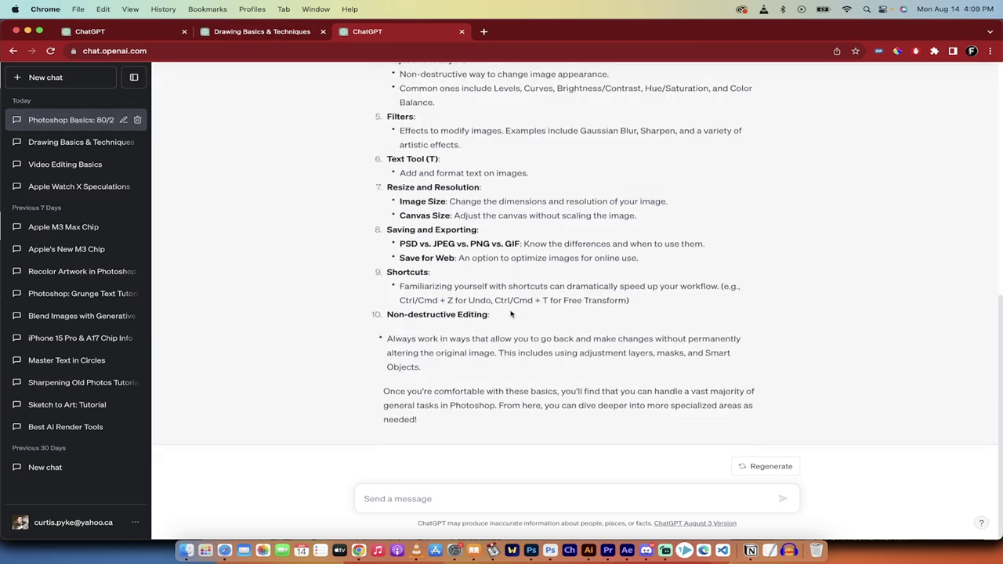
# Scroll through the Photoshop reply down to Non-destructive Editing and its closing note.
pyautogui.scroll(10, 510, 314)
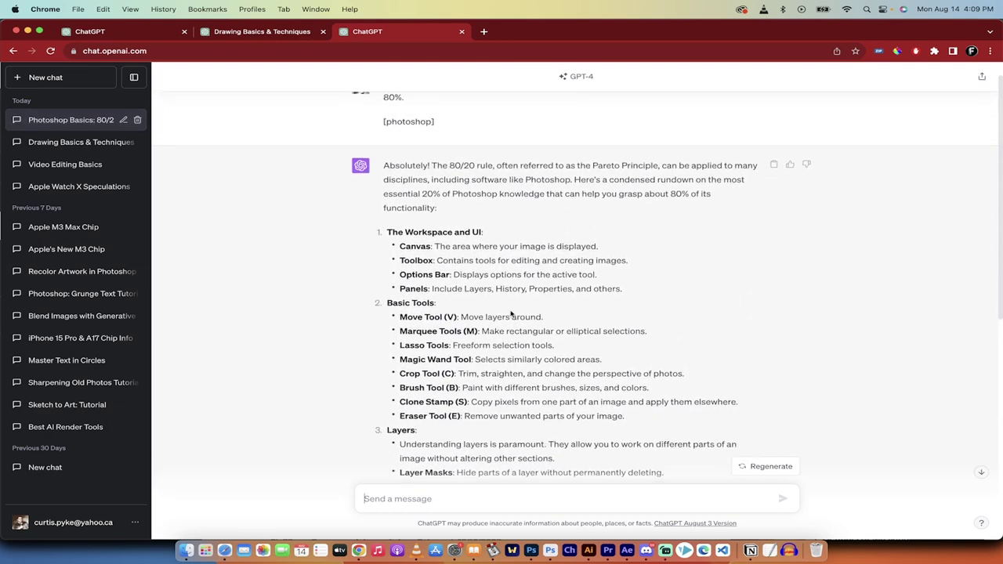
pyautogui.scroll(-2, 443, 253)
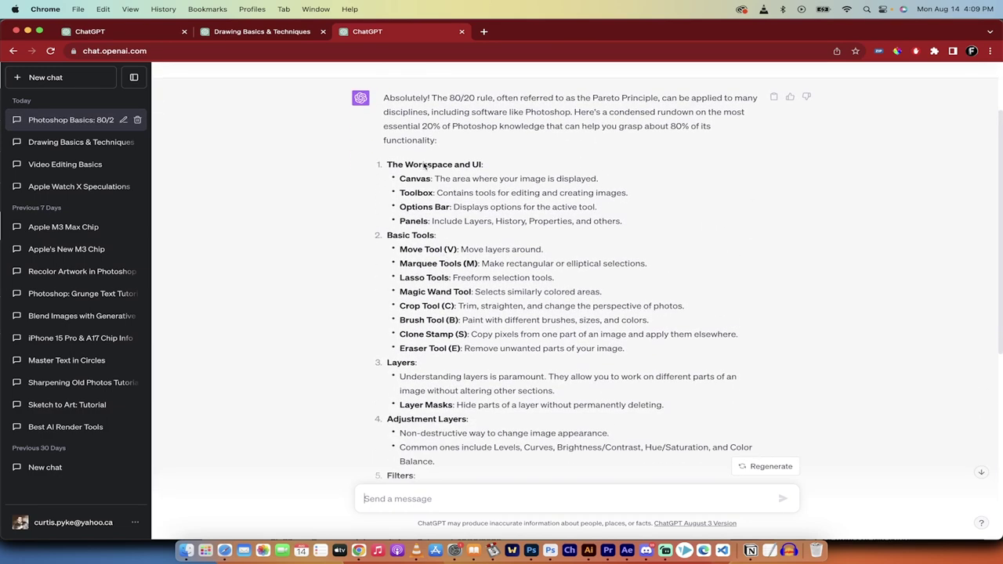
pyautogui.scroll(2, 423, 179)
pyautogui.scroll(-2, 423, 178)
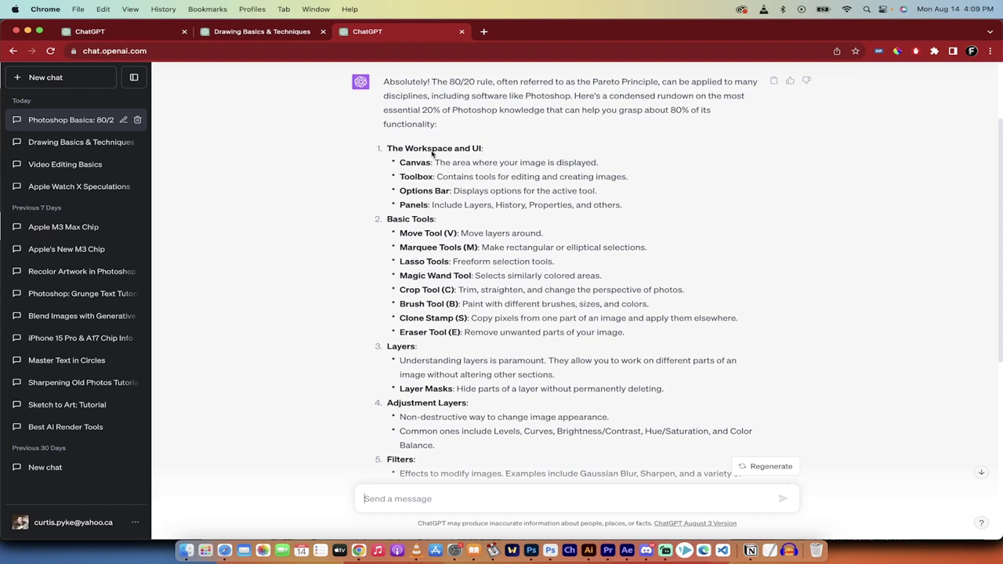
pyautogui.scroll(-2, 422, 188)
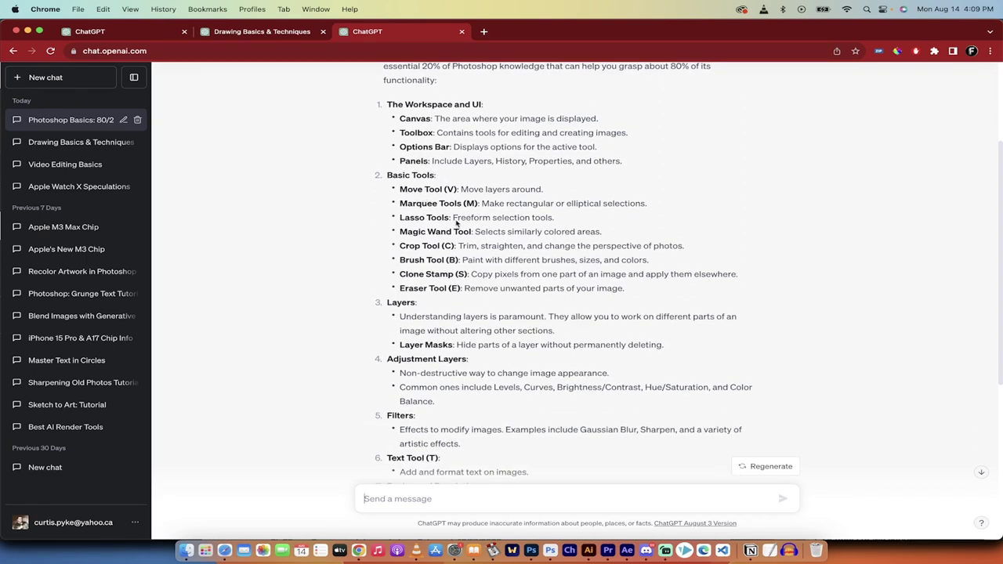
pyautogui.scroll(-4, 456, 223)
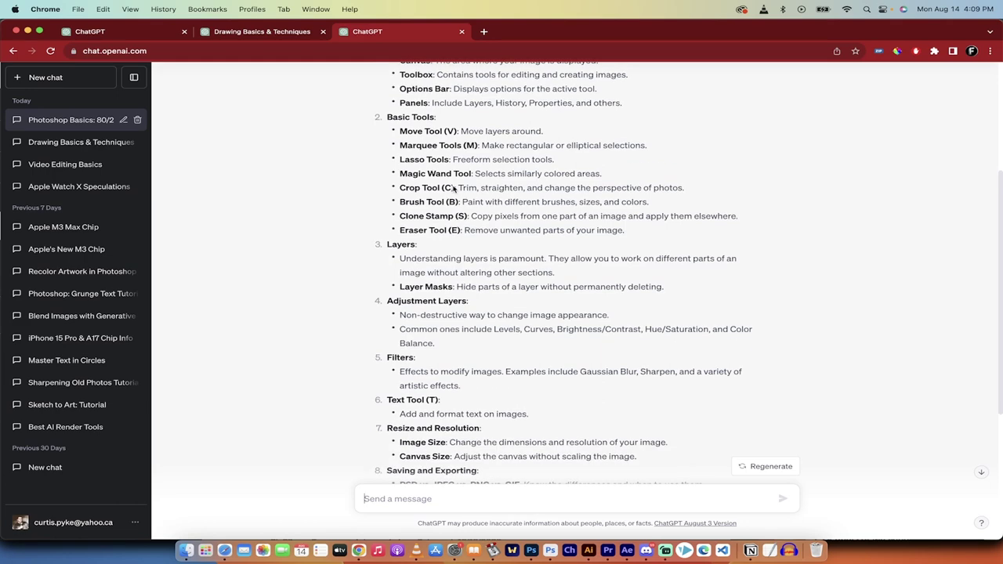
pyautogui.scroll(-10, 454, 192)
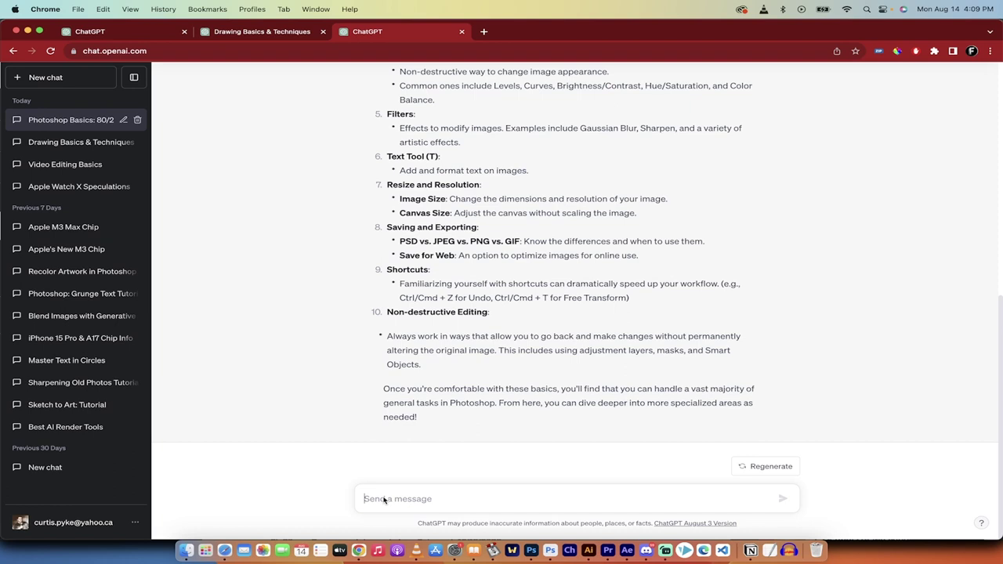
# Paste the learning-resources prompt, add '[photoshop]' on a new line, and send it.
pyautogui.write('Great!  Give me the best learning resources (books, videos, podcasts, interactive exercises) for [insert topic]. Make sure they cater to different learning styles, especially visual learners."')
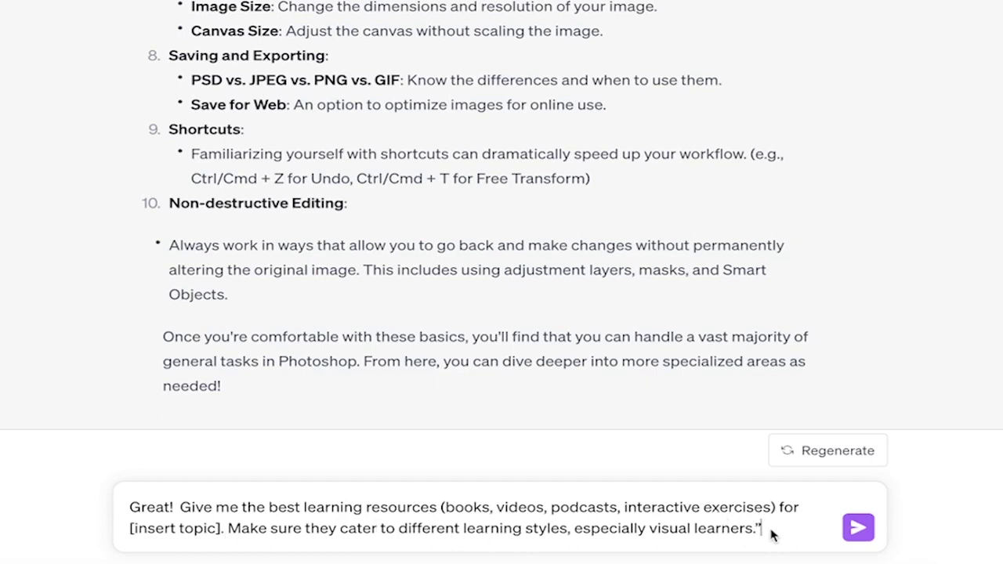
pyautogui.hotkey('shift', 'Return')
pyautogui.hotkey('shift', 'Return')
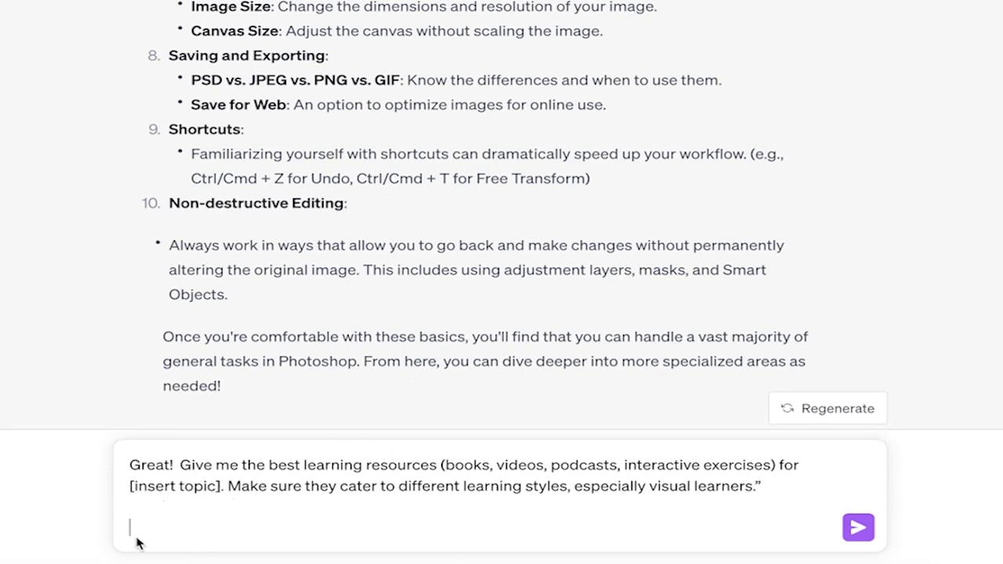
pyautogui.write('[photoshop')
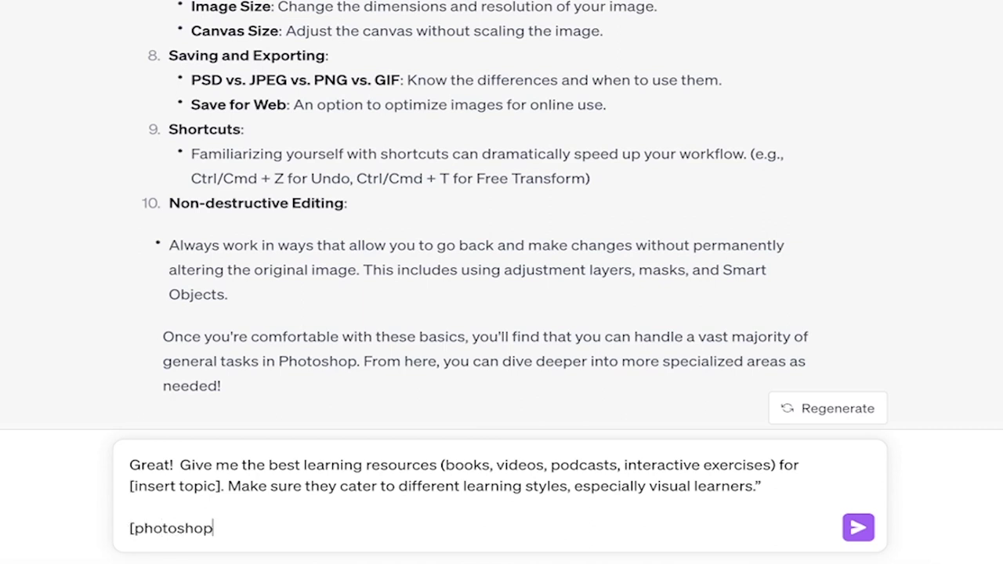
pyautogui.write(']')
pyautogui.press('Return')
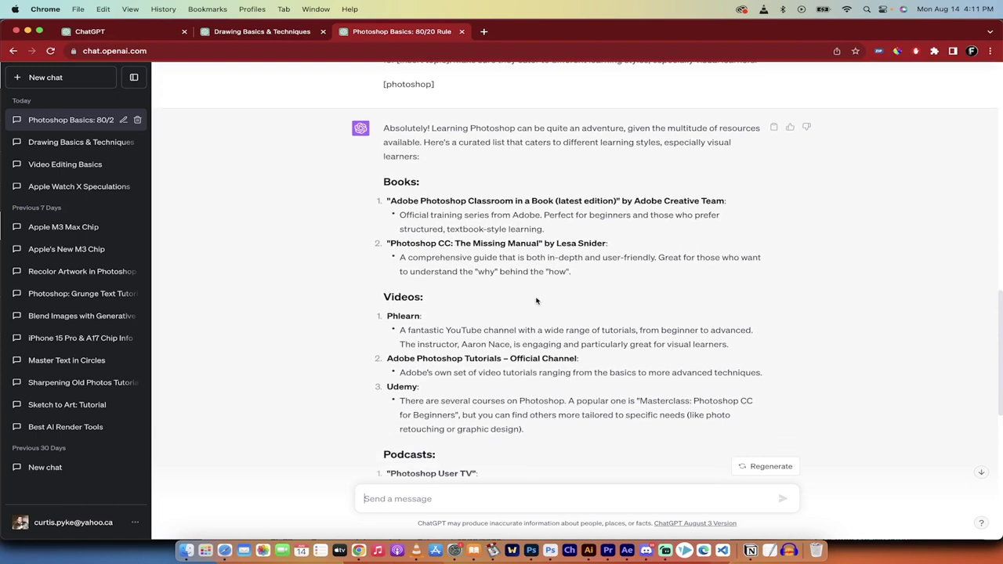
pyautogui.scroll(-1, 476, 265)
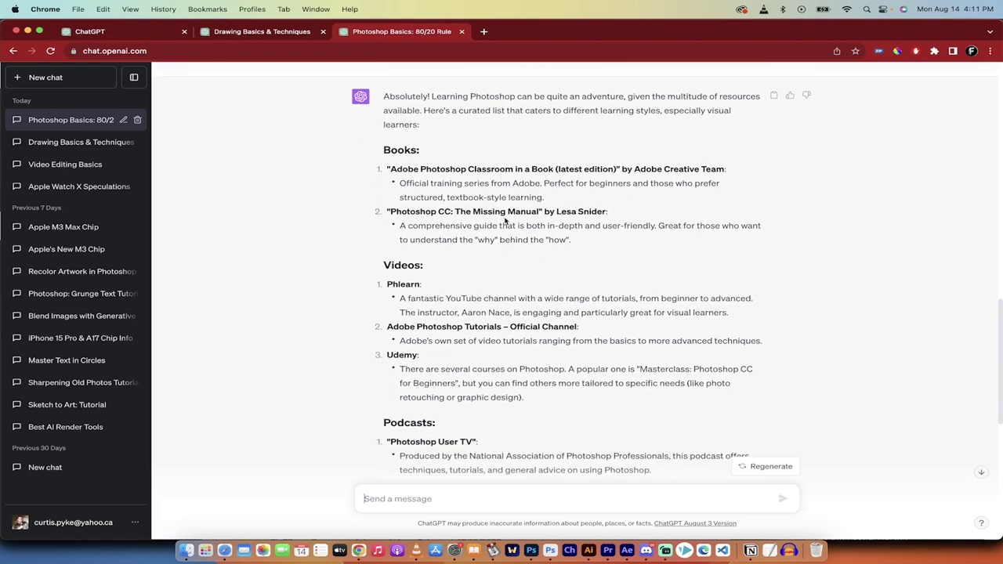
pyautogui.scroll(-3, 505, 218)
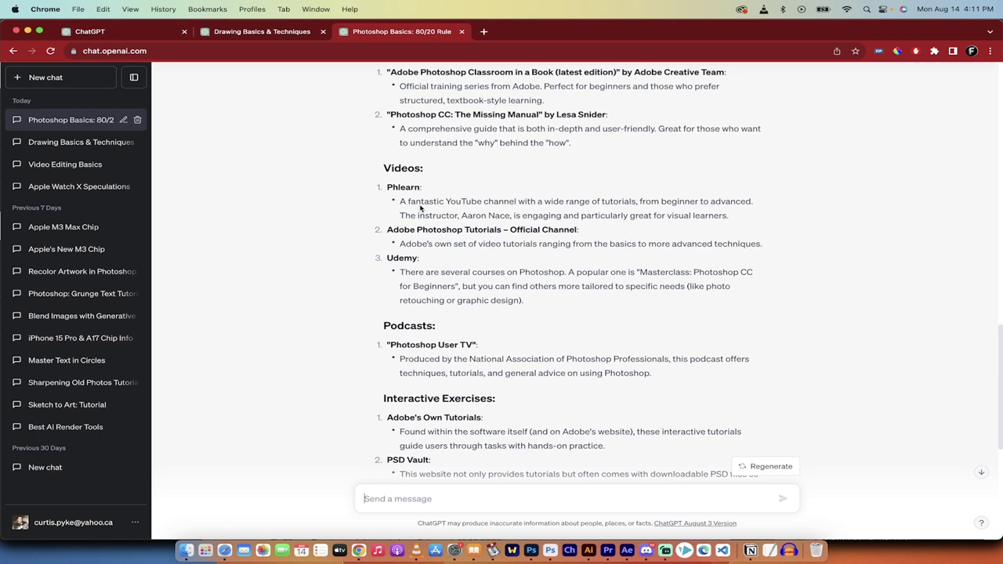
pyautogui.scroll(-2, 433, 212)
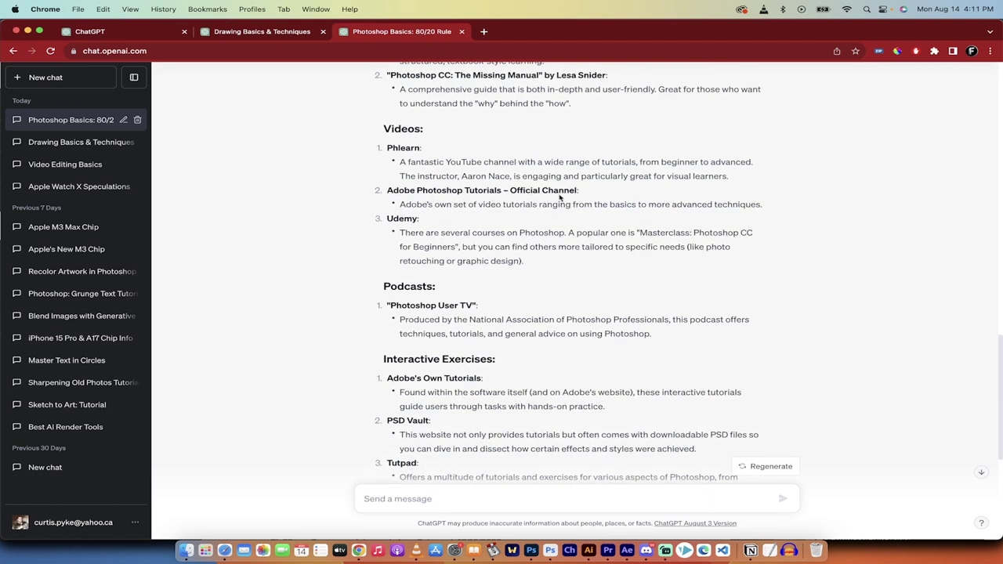
pyautogui.scroll(-2, 537, 211)
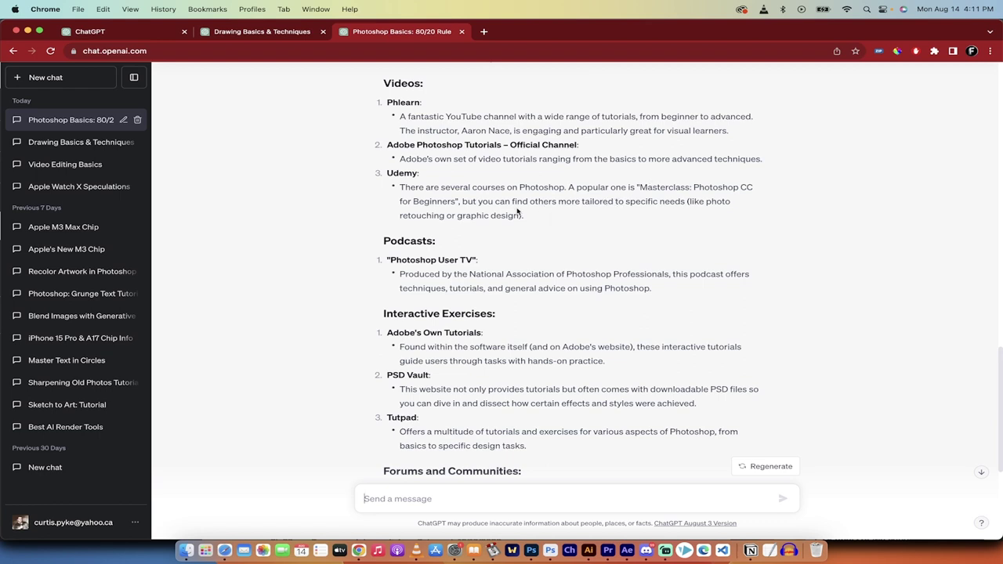
pyautogui.scroll(-1, 517, 210)
pyautogui.scroll(1, 514, 191)
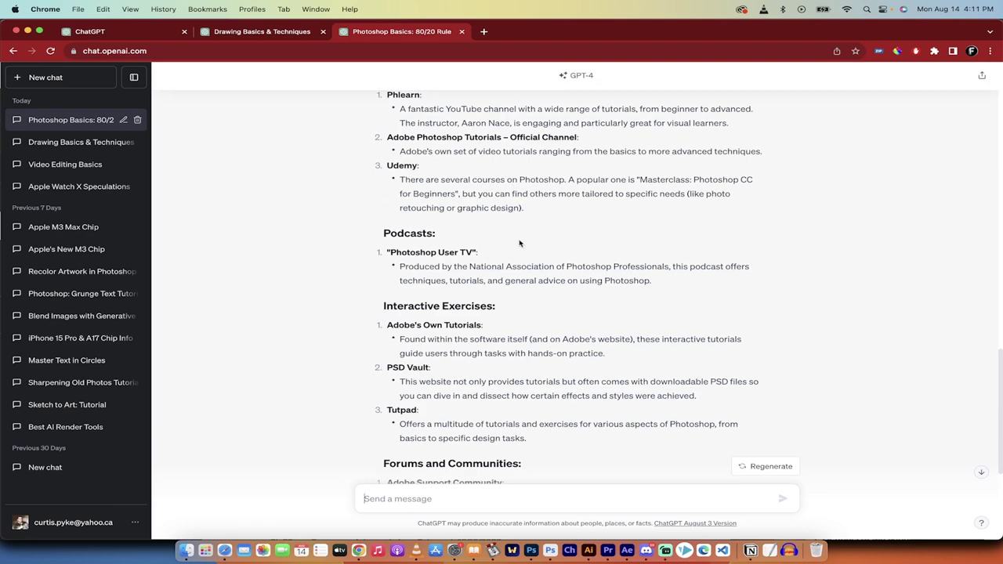
pyautogui.scroll(-5, 519, 244)
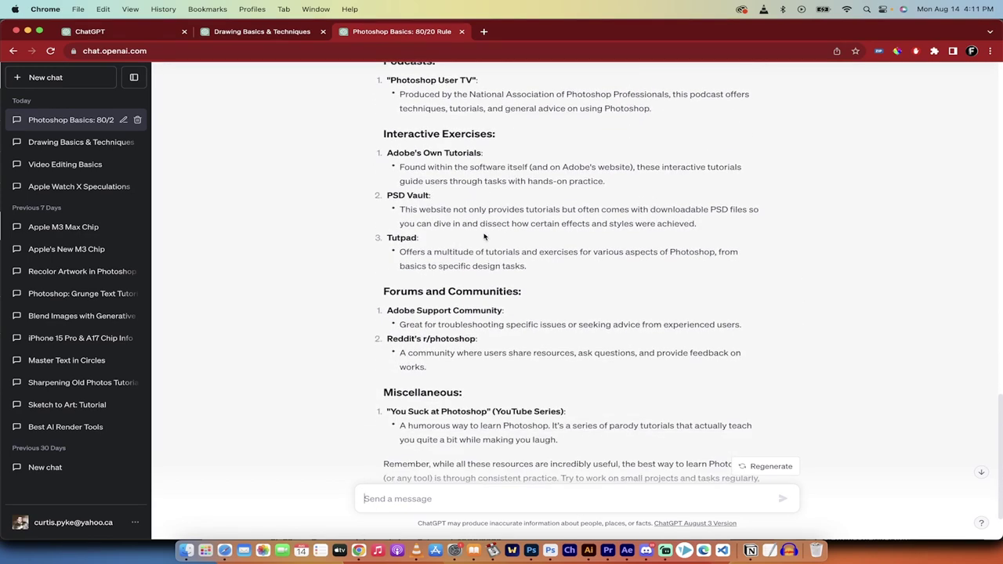
pyautogui.scroll(-3, 484, 236)
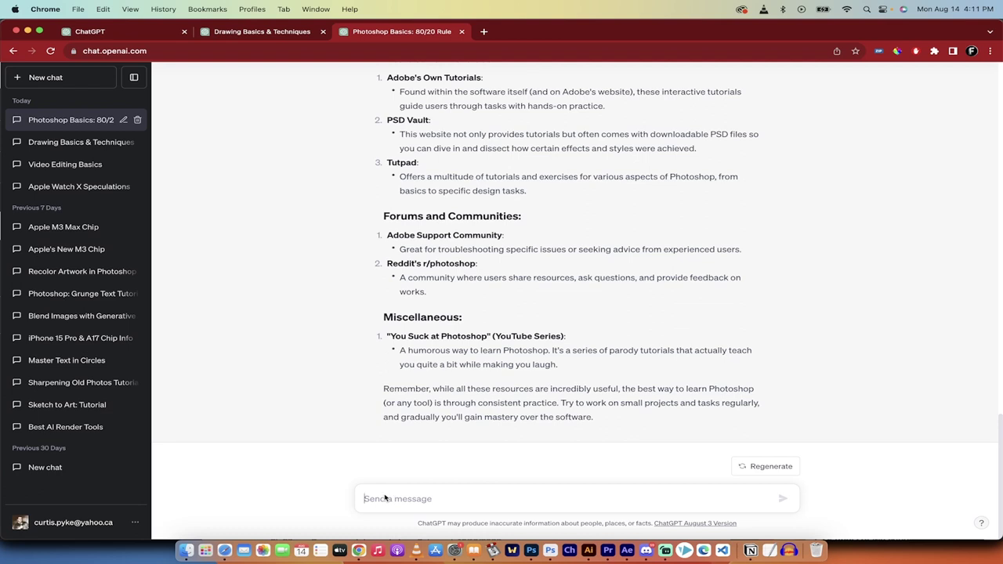
# Send the follow-up 'Great. Provide me more Youtube channels that teach Photoshop.'.
pyautogui.write('Great. Provide me more Youtube channel')
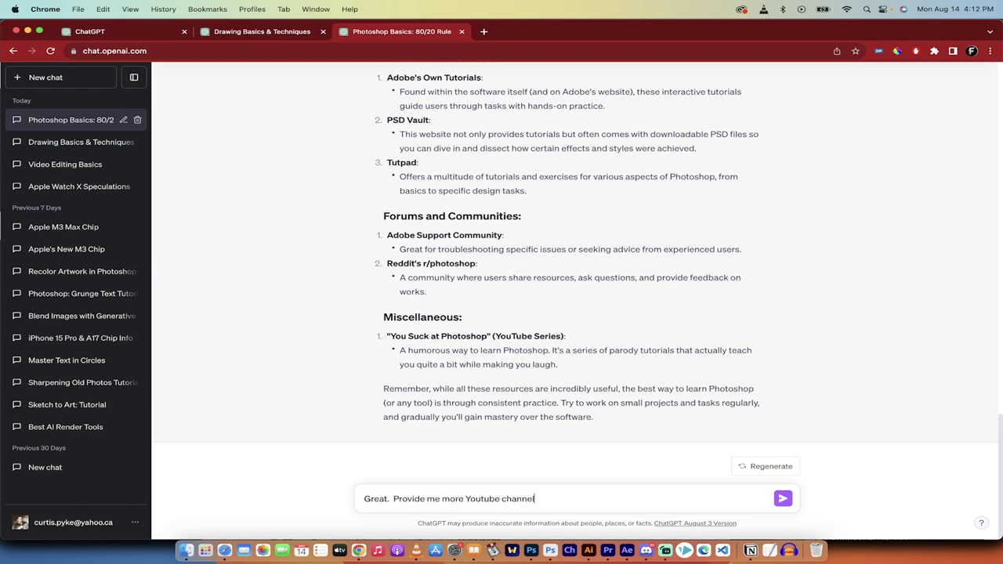
pyautogui.write('s that ar egr')
pyautogui.press('BackSpace')
pyautogui.press('BackSpace')
pyautogui.press('BackSpace')
pyautogui.press('BackSpace')
pyautogui.write('teach Photoshop.')
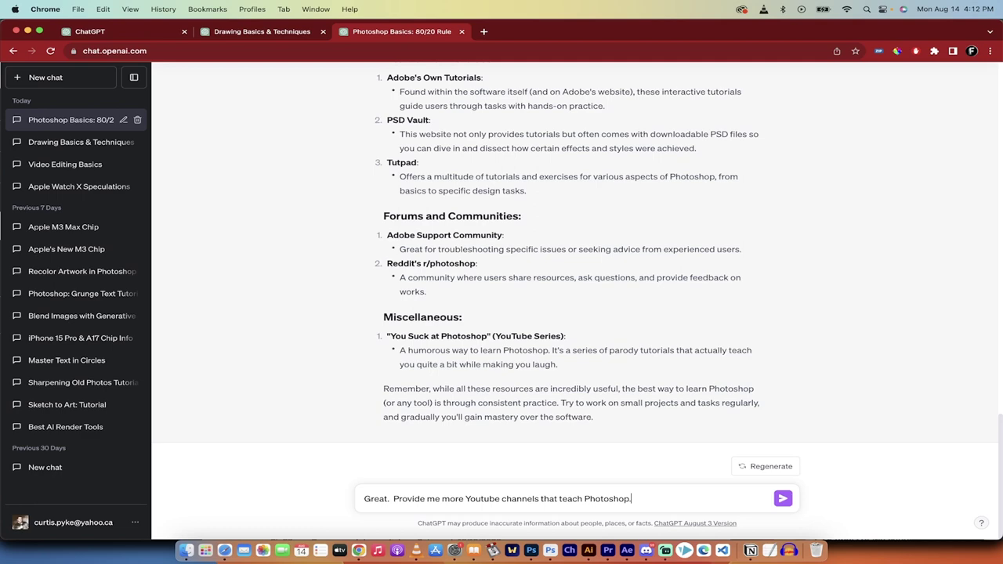
pyautogui.press('Return')
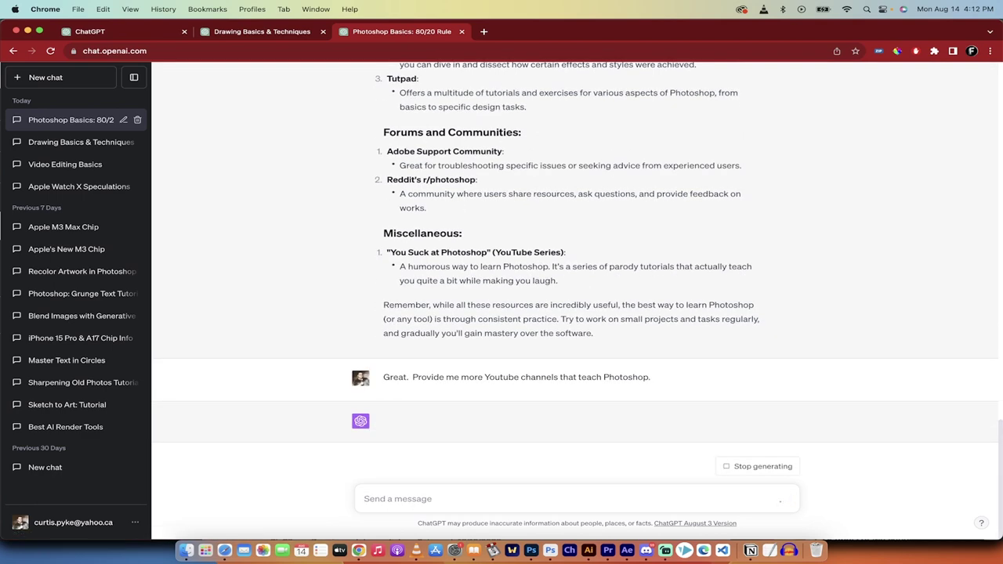